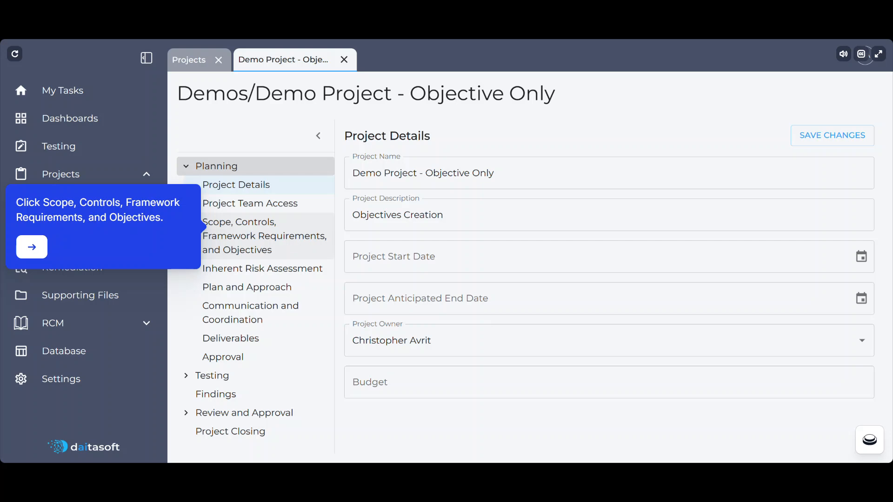
Step: Create an objective group named AP in the project's Scope, Controls, Framework Requirements, and Objectives section
{"action": "left_click", "coordinate": [250, 243]}
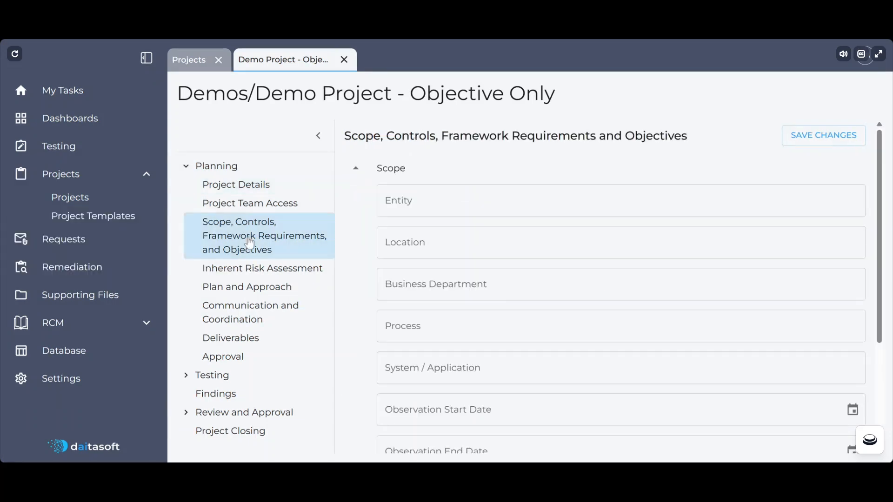
{"action": "scroll", "coordinate": [371, 238], "scroll_direction": "down", "scroll_amount": 1}
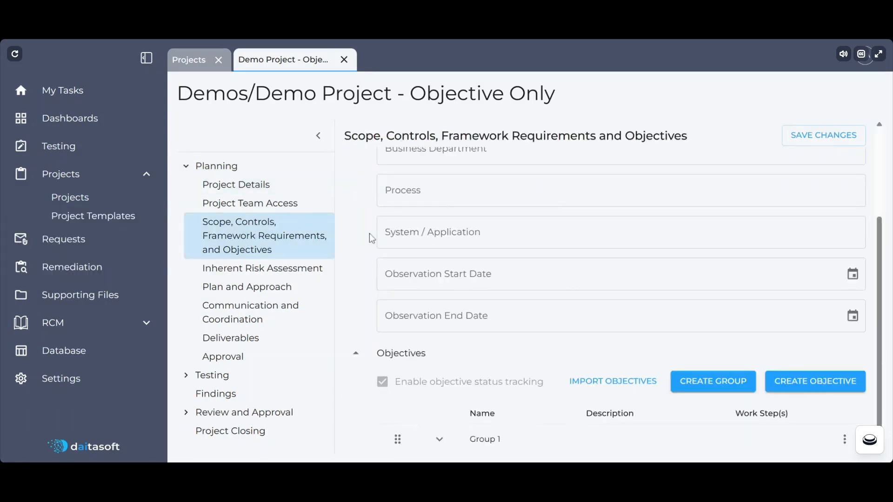
{"action": "scroll", "coordinate": [369, 233], "scroll_direction": "down", "scroll_amount": 3}
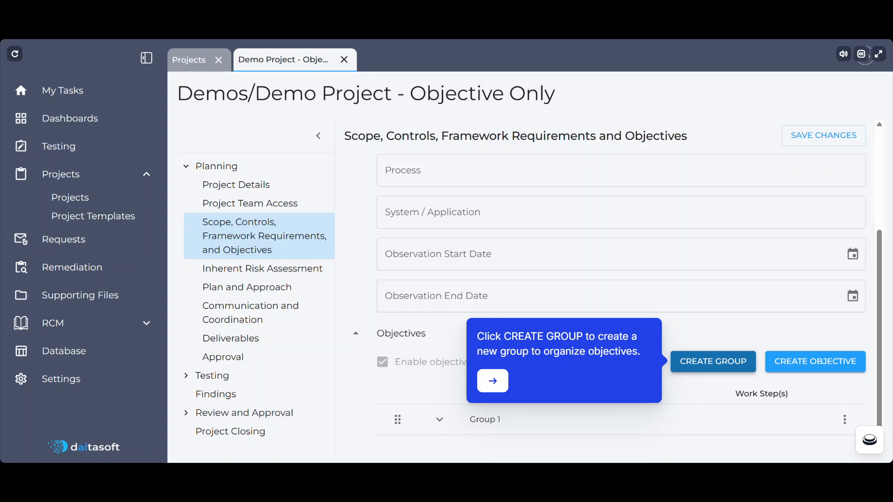
{"action": "left_click", "coordinate": [713, 362]}
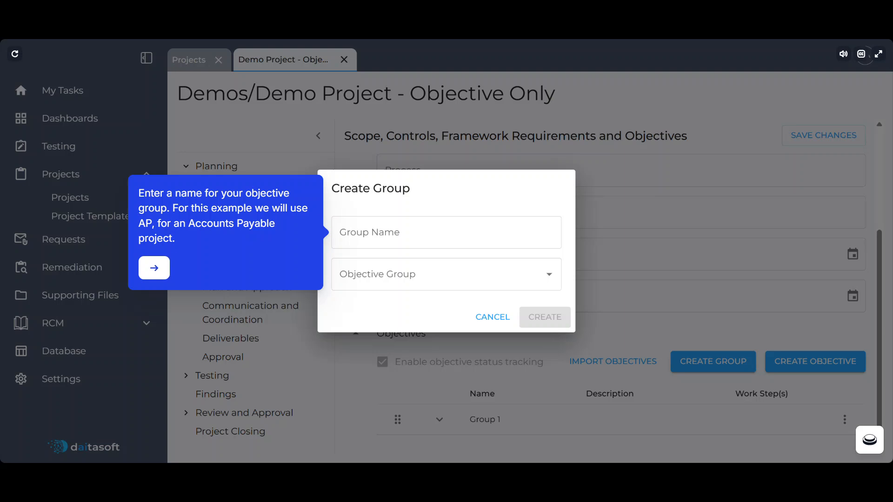
{"action": "left_click", "coordinate": [446, 232]}
{"action": "type", "text": "AP"}
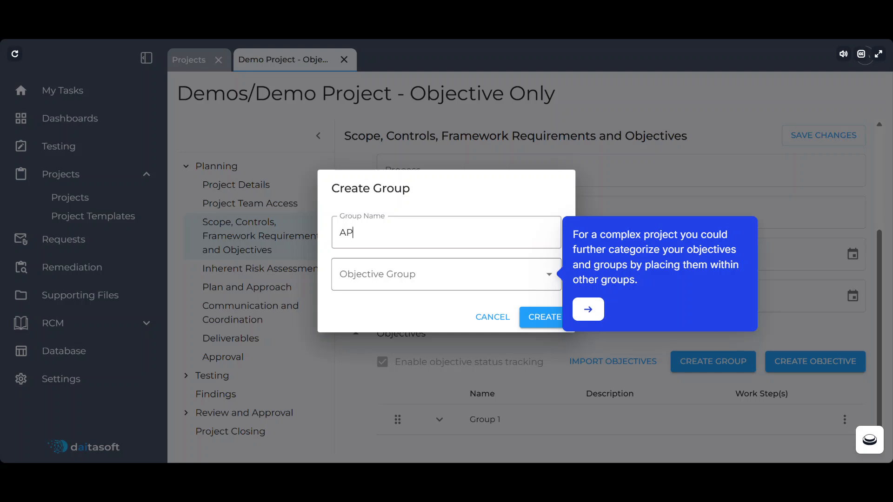
{"action": "left_click", "coordinate": [588, 310]}
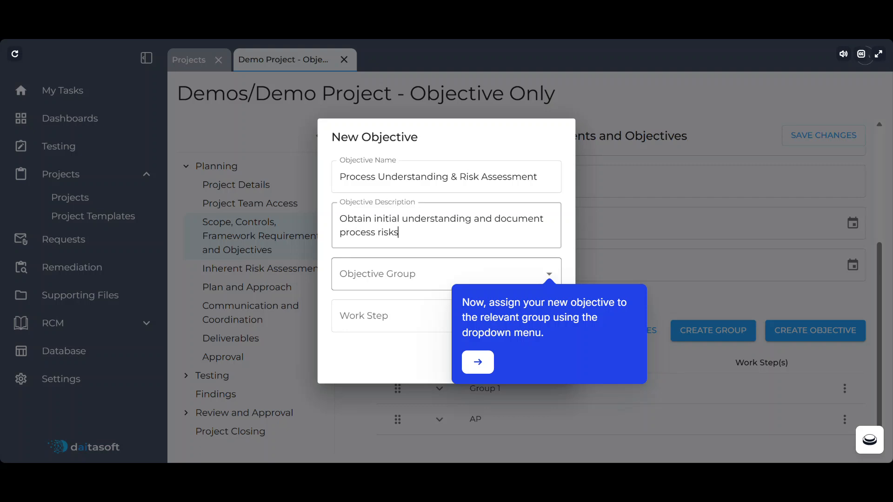
Step: Assign the new Process Understanding & Risk Assessment objective to the AP group
{"action": "left_click", "coordinate": [549, 274]}
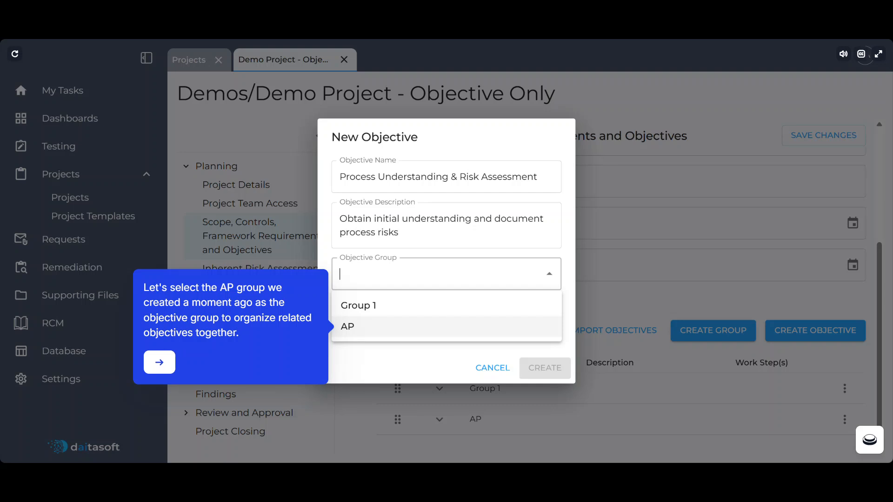
{"action": "left_click", "coordinate": [348, 326]}
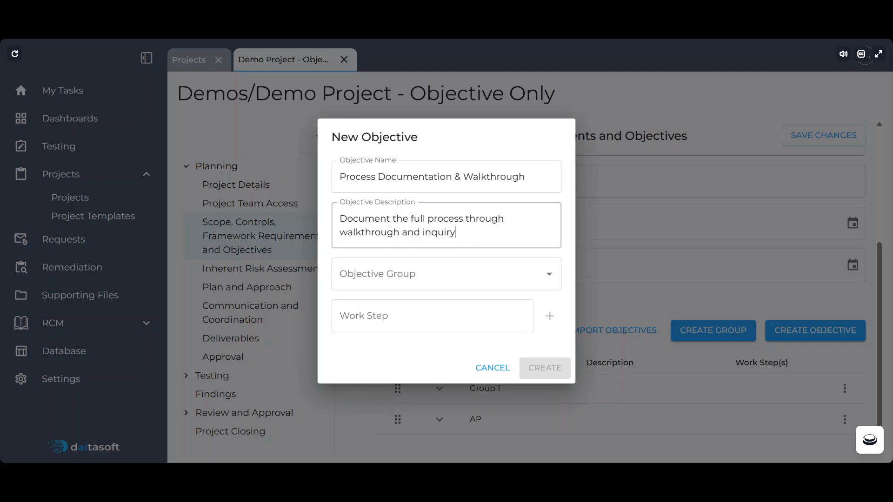
Step: Assign the Process Documentation & Walkthrough objective to the AP group and add its work step covering invoice receipt, approval, entry, and payment
{"action": "left_click", "coordinate": [549, 273]}
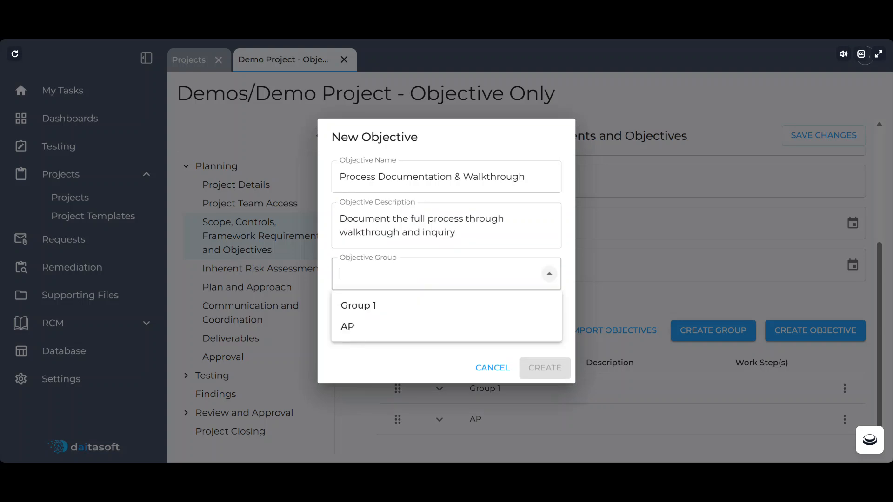
{"action": "left_click", "coordinate": [348, 327]}
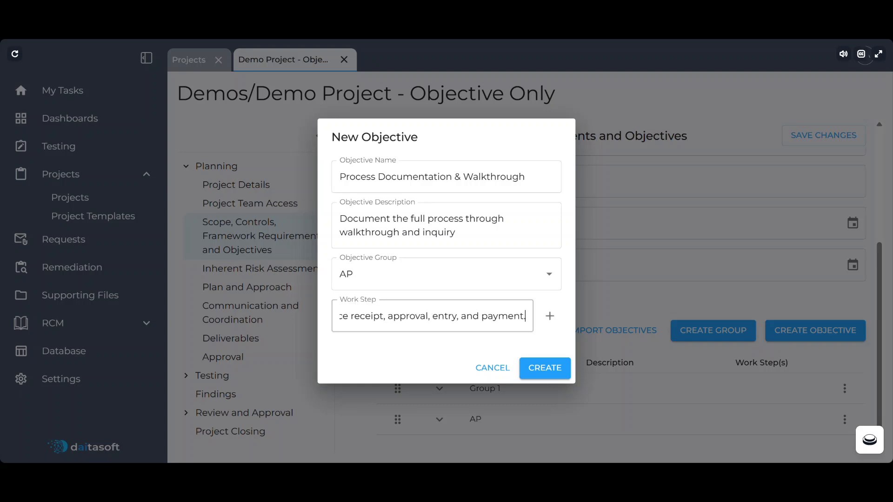
{"action": "key", "text": "Return"}
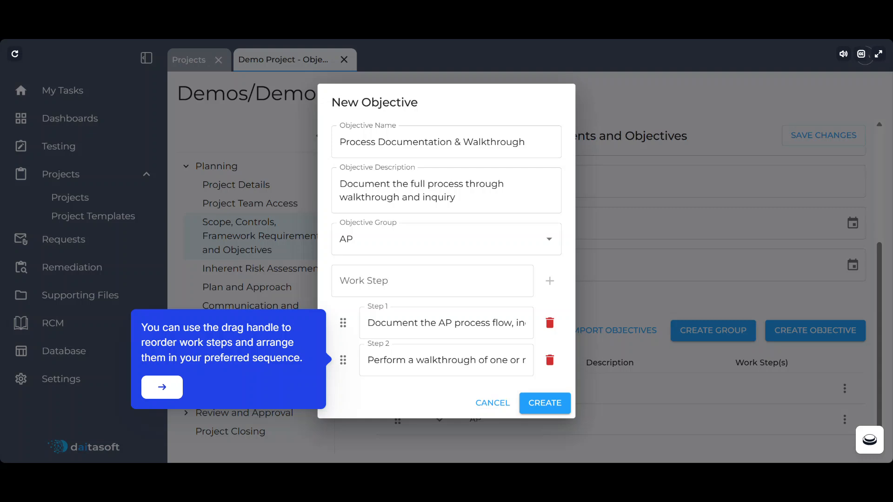
Step: Move the walkthrough work step above the process-flow work step and return both to their original order
{"action": "left_click_drag", "start_coordinate": [343, 359], "coordinate": [347, 322]}
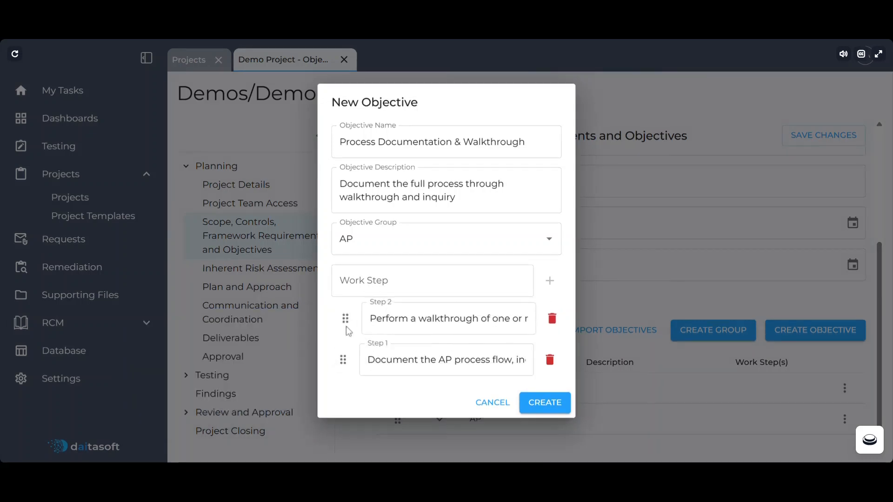
{"action": "left_click_drag", "start_coordinate": [349, 356], "coordinate": [342, 322]}
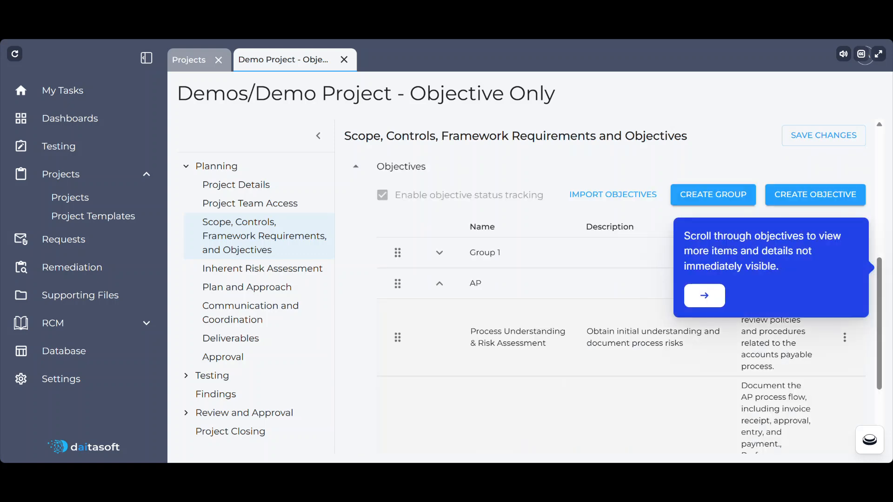
Step: Open the project's Tests page in the Testing section and expand the AP group
{"action": "left_click_drag", "start_coordinate": [881, 309], "coordinate": [885, 361]}
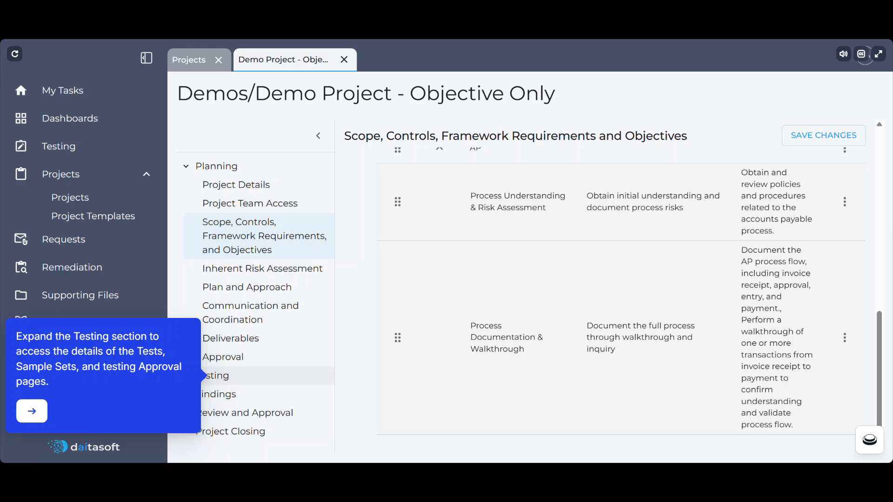
{"action": "left_click", "coordinate": [206, 376]}
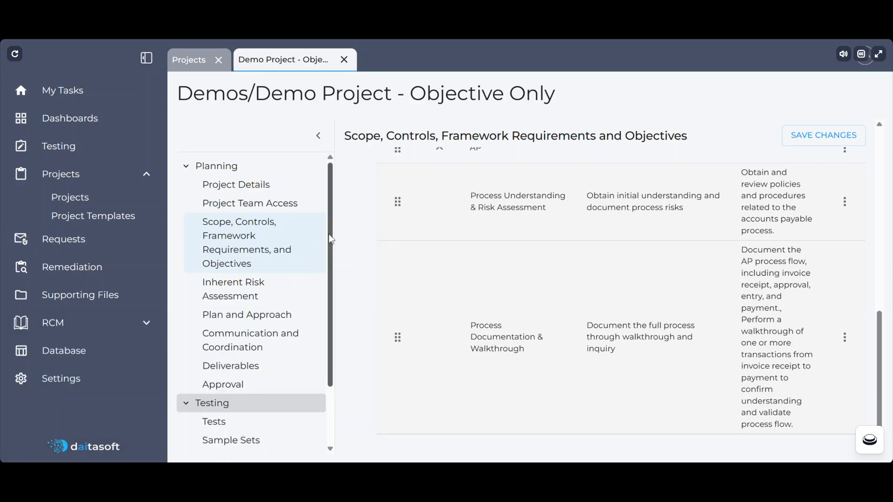
{"action": "left_click_drag", "start_coordinate": [330, 245], "coordinate": [334, 351]}
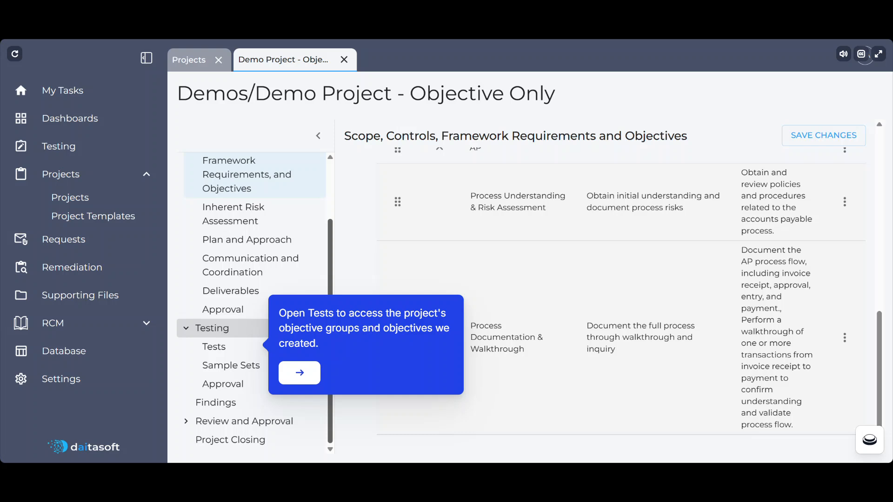
{"action": "left_click", "coordinate": [294, 372]}
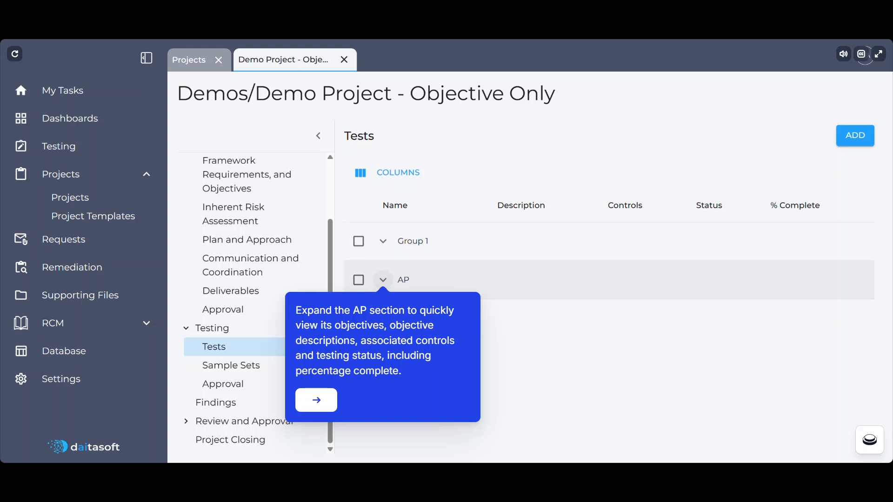
{"action": "left_click", "coordinate": [383, 279]}
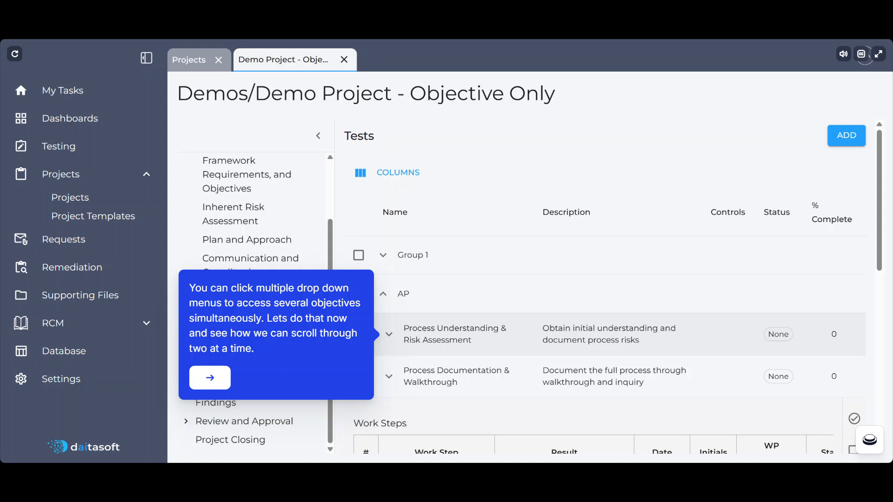
Step: Examine the work steps, attachments, issues and approval fields of both AP objectives
{"action": "scroll", "coordinate": [882, 200], "scroll_direction": "down", "scroll_amount": 10}
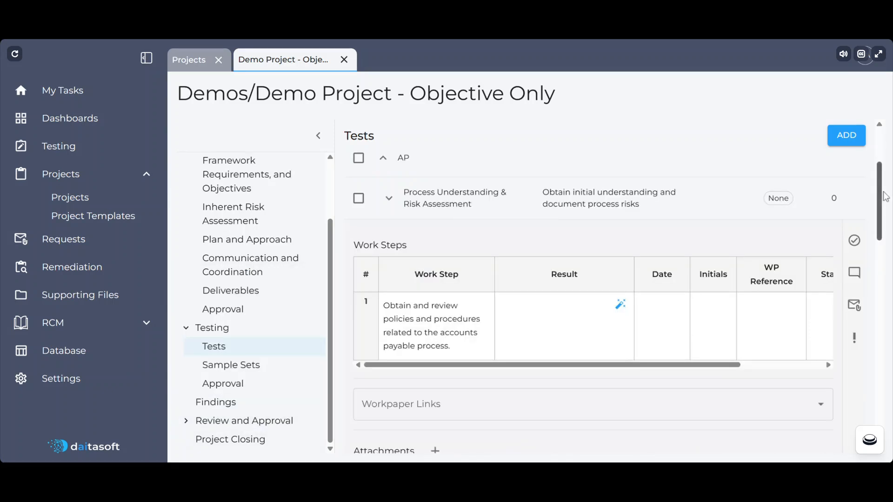
{"action": "scroll", "coordinate": [882, 248], "scroll_direction": "down", "scroll_amount": 5}
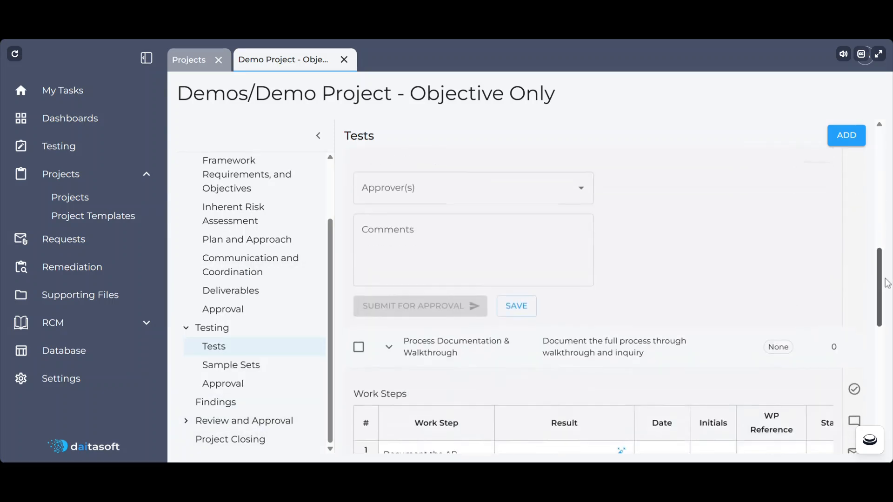
{"action": "scroll", "coordinate": [593, 300], "scroll_direction": "down", "scroll_amount": 5}
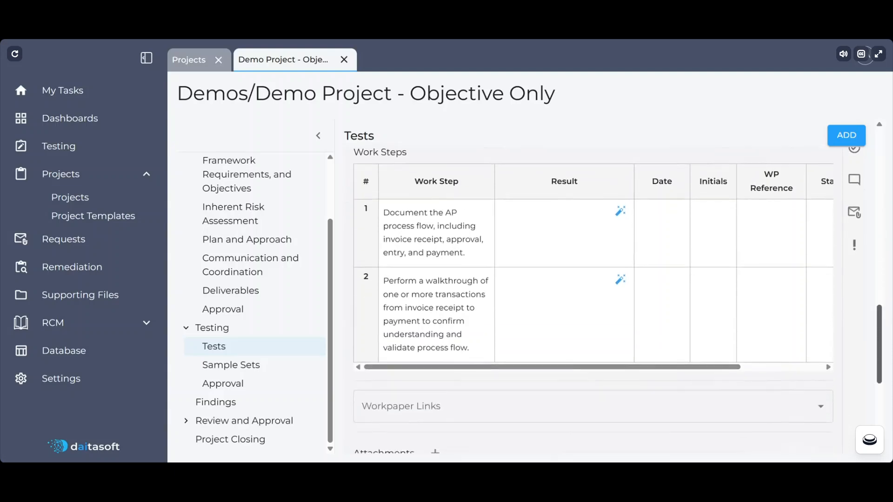
{"action": "scroll", "coordinate": [593, 300], "scroll_direction": "down", "scroll_amount": 5}
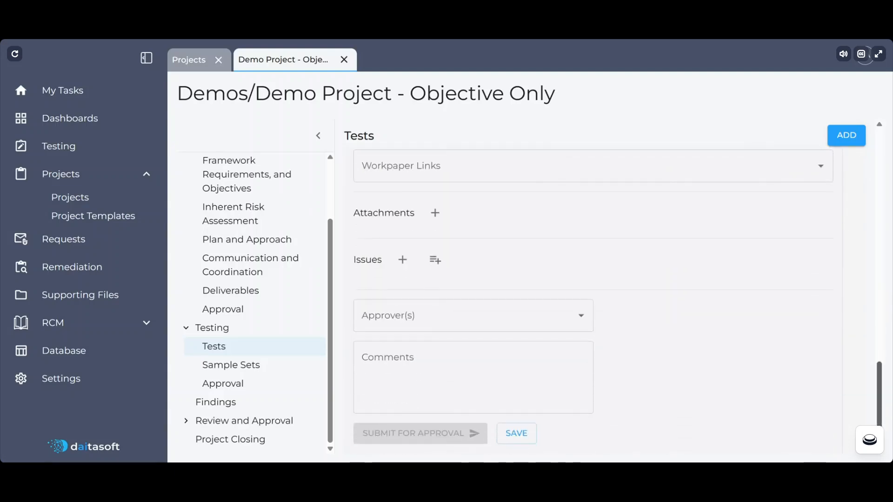
{"action": "scroll", "coordinate": [593, 300], "scroll_direction": "up", "scroll_amount": 3}
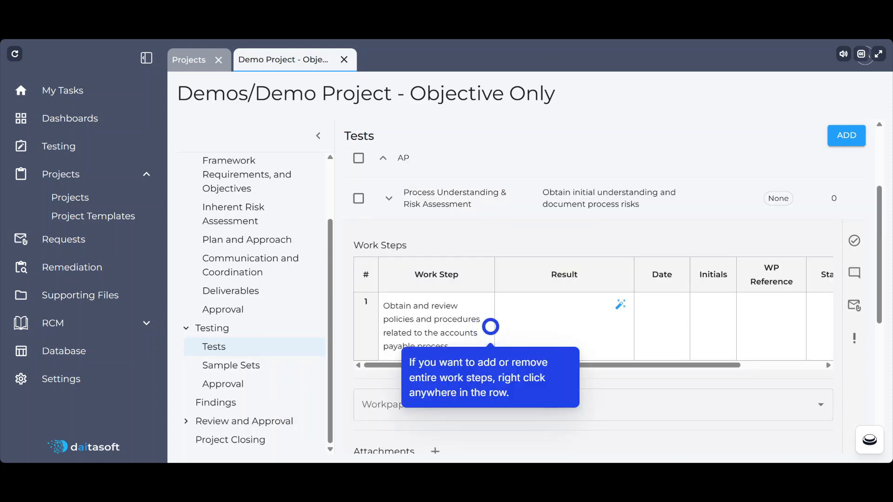
Step: Add and save a second work step for the first AP objective: "Conduct interviews with AP personnel to understand the end-to-end process and identify key risks."
{"action": "right_click", "coordinate": [493, 330]}
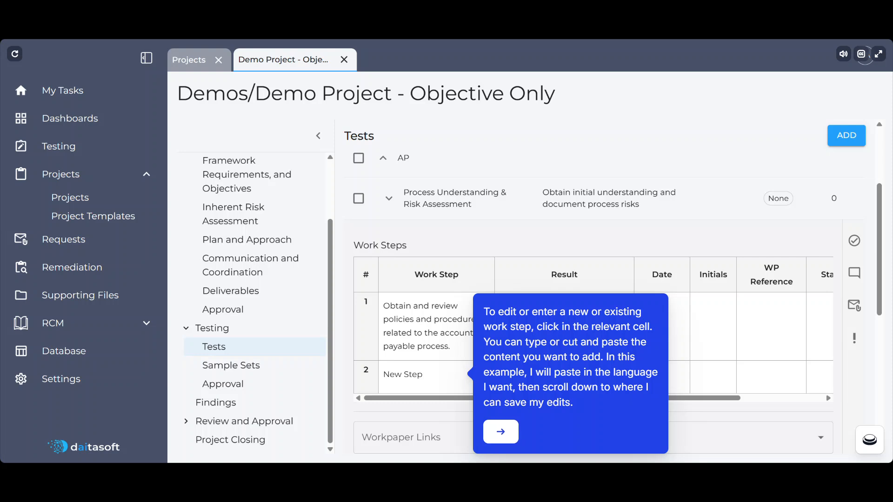
{"action": "left_click", "coordinate": [471, 384]}
{"action": "key", "text": "ctrl+a"}
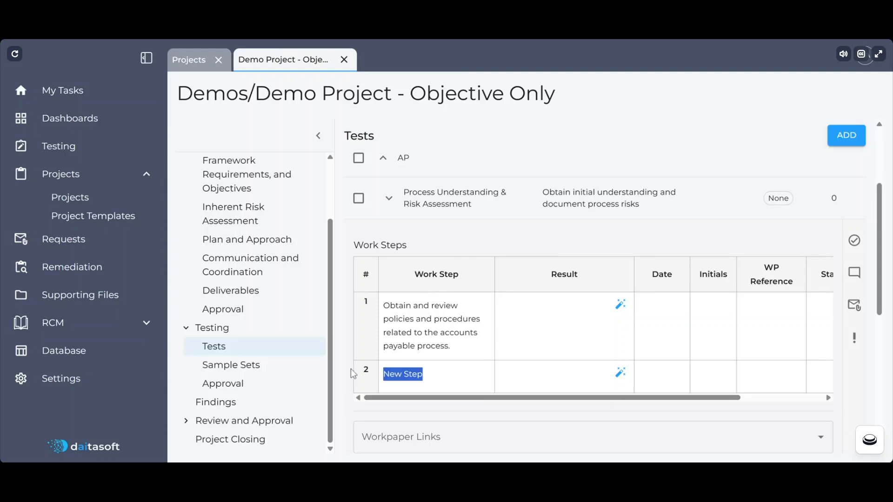
{"action": "type", "text": "Conduct interviews with AP personnel to understand the end-to-end process and identify key risks."}
{"action": "scroll", "coordinate": [592, 298], "scroll_direction": "down", "scroll_amount": 3}
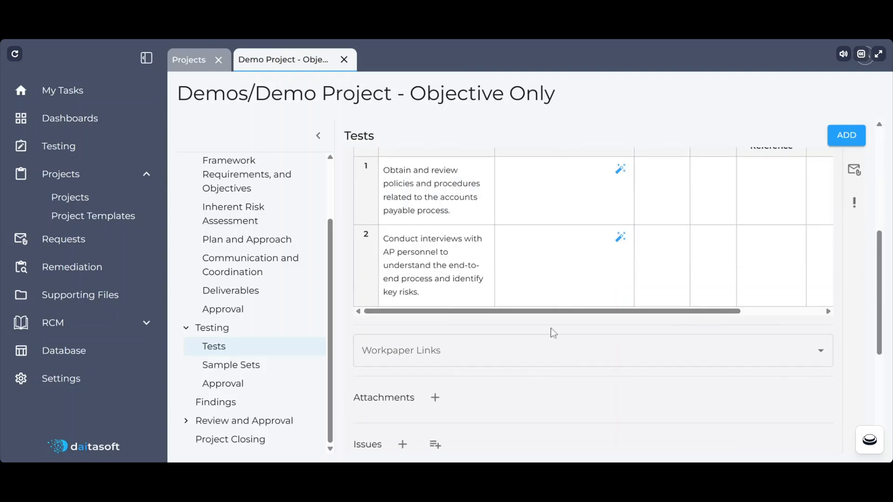
{"action": "scroll", "coordinate": [587, 323], "scroll_direction": "down", "scroll_amount": 3}
{"action": "scroll", "coordinate": [589, 324], "scroll_direction": "down", "scroll_amount": 2}
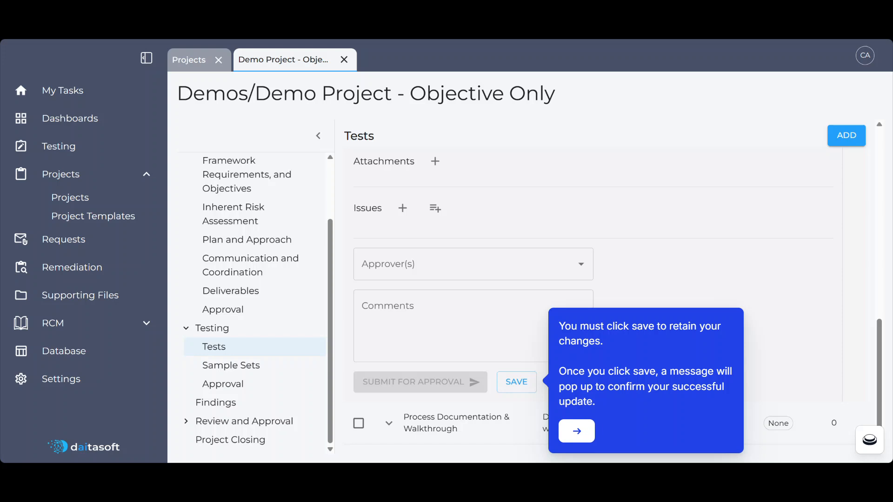
{"action": "left_click", "coordinate": [516, 386]}
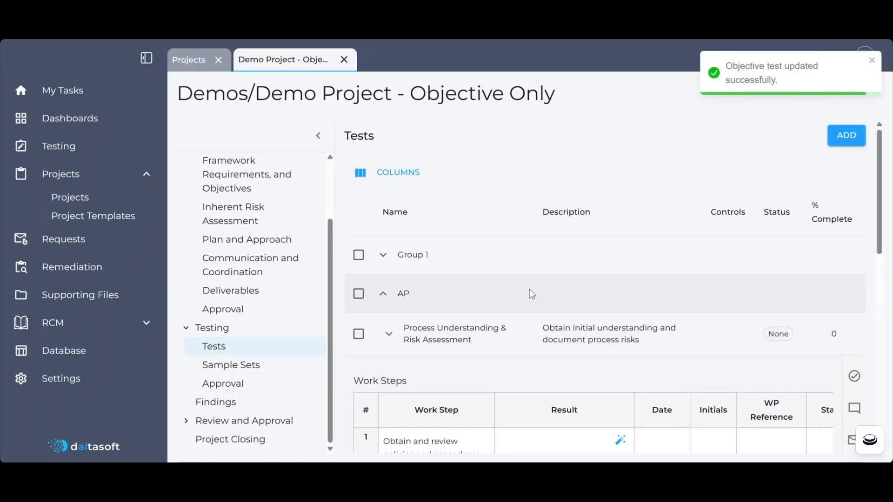
Step: Delete the second work step, about interviewing AP personnel, from the Process Understanding & Risk Assessment objective
{"action": "scroll", "coordinate": [529, 293], "scroll_direction": "down", "scroll_amount": 3}
{"action": "scroll", "coordinate": [529, 289], "scroll_direction": "down", "scroll_amount": 3}
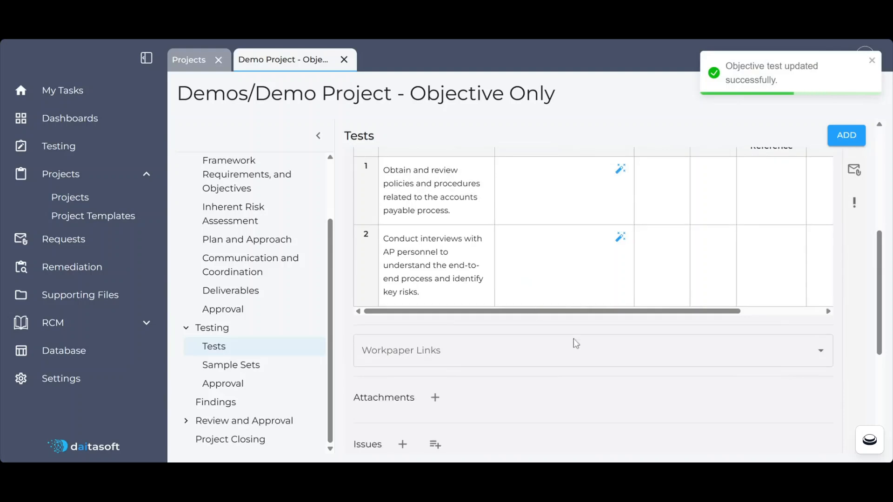
{"action": "scroll", "coordinate": [586, 344], "scroll_direction": "up", "scroll_amount": 3}
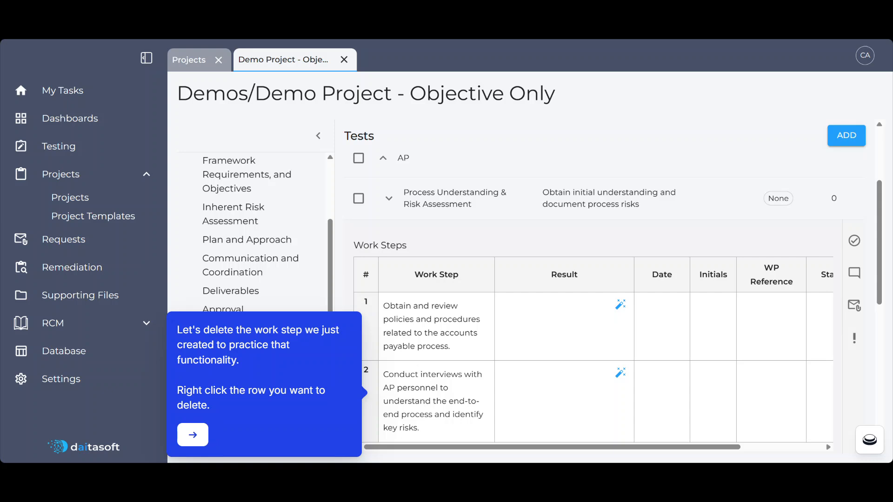
{"action": "right_click", "coordinate": [460, 383]}
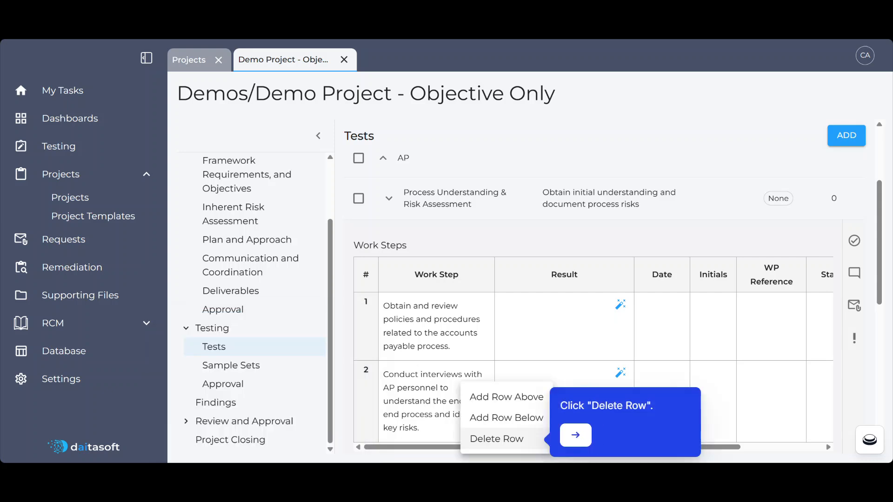
{"action": "left_click", "coordinate": [496, 439]}
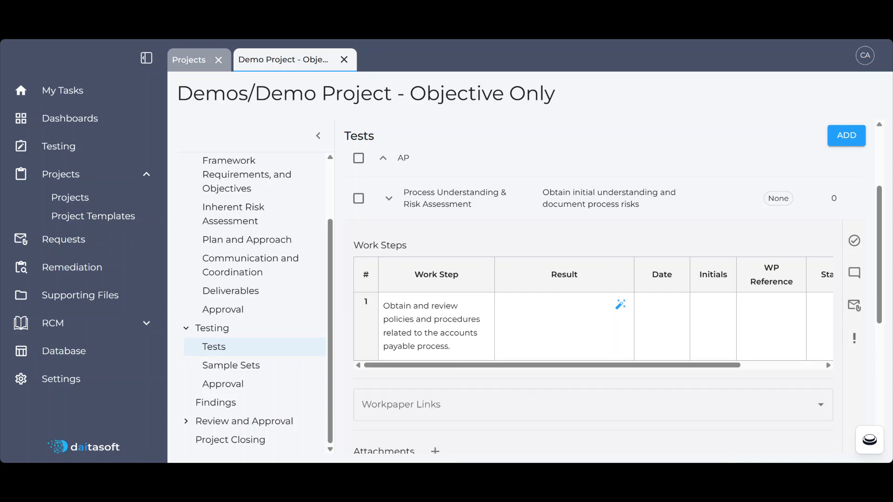